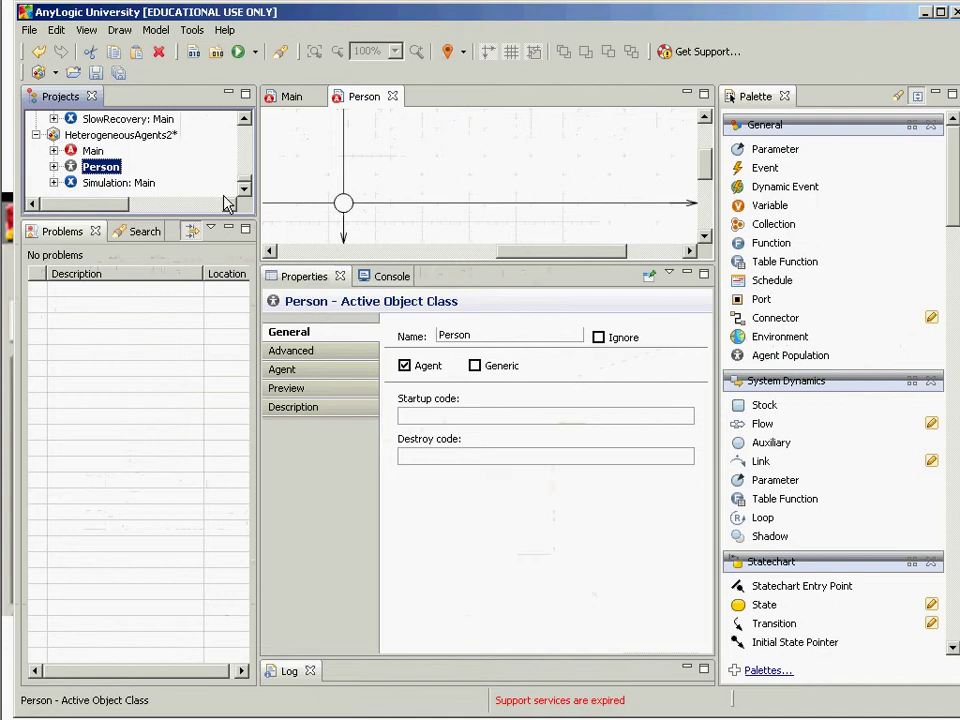
- Consult the slides on opening the Person canvas and adding parameters from the palette, and return to AnyLogic
key("alt+Tab")
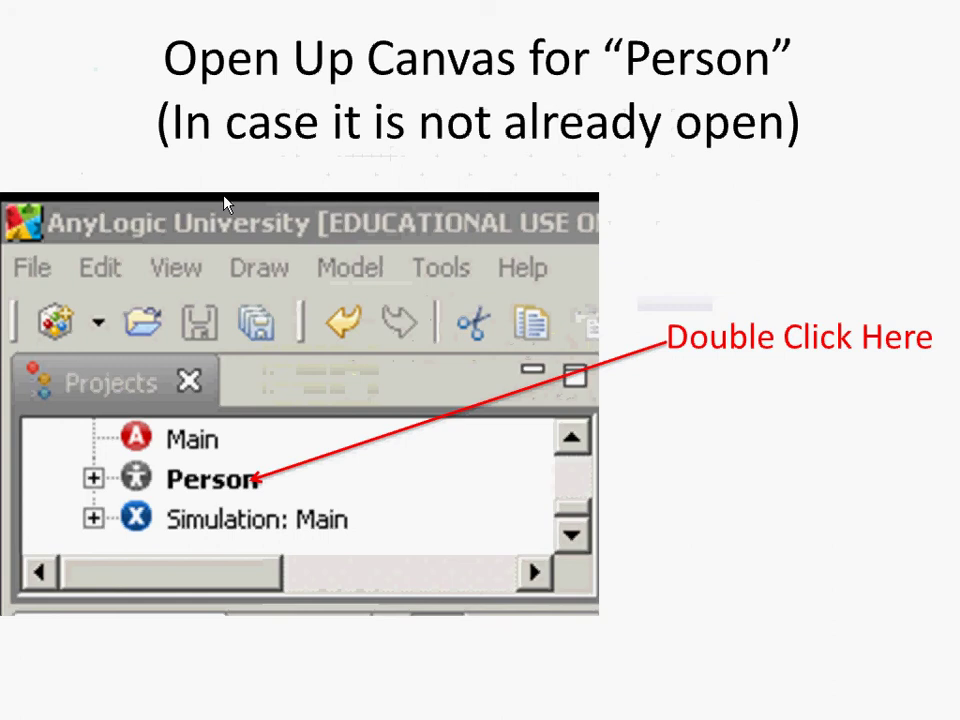
key("Right")
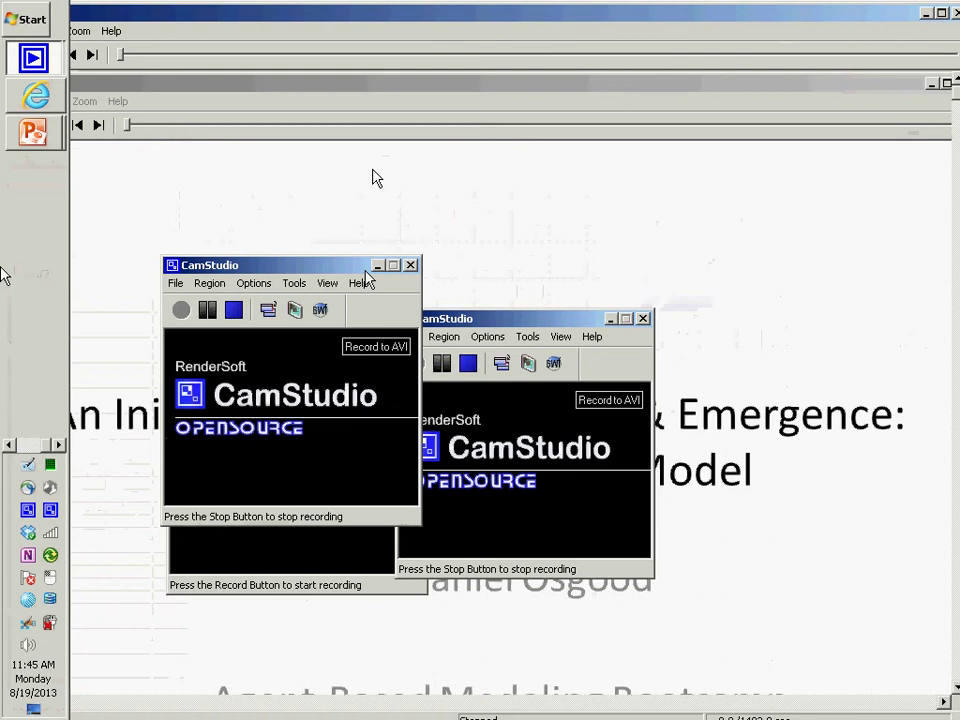
key("alt+Tab")
key("alt+Tab")
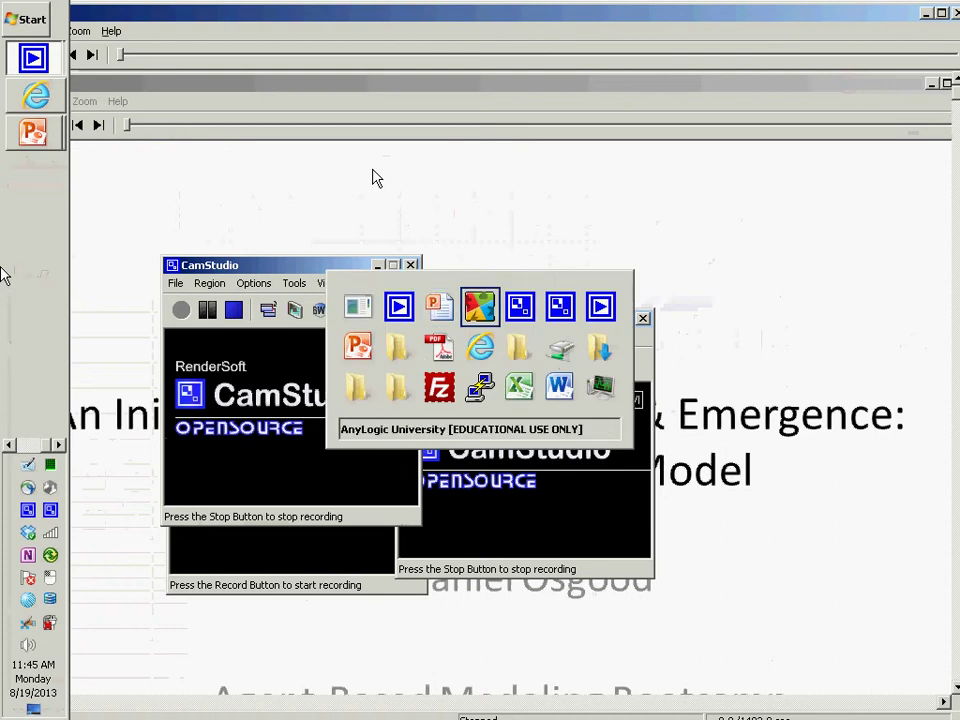
key("alt+shift+Tab")
key("alt+Tab")
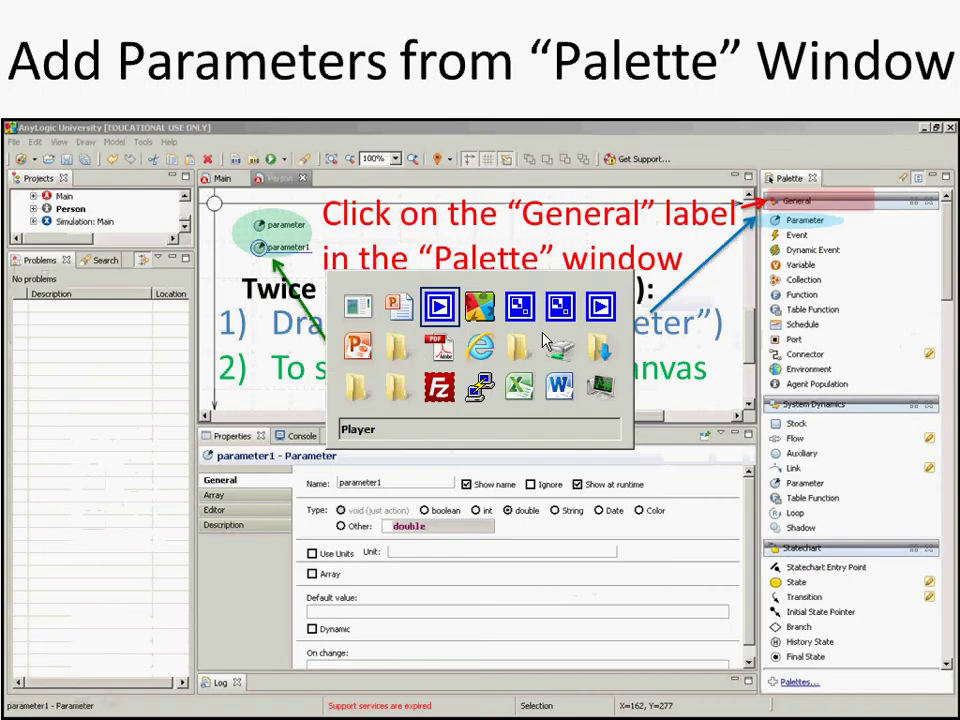
key("alt+Tab")
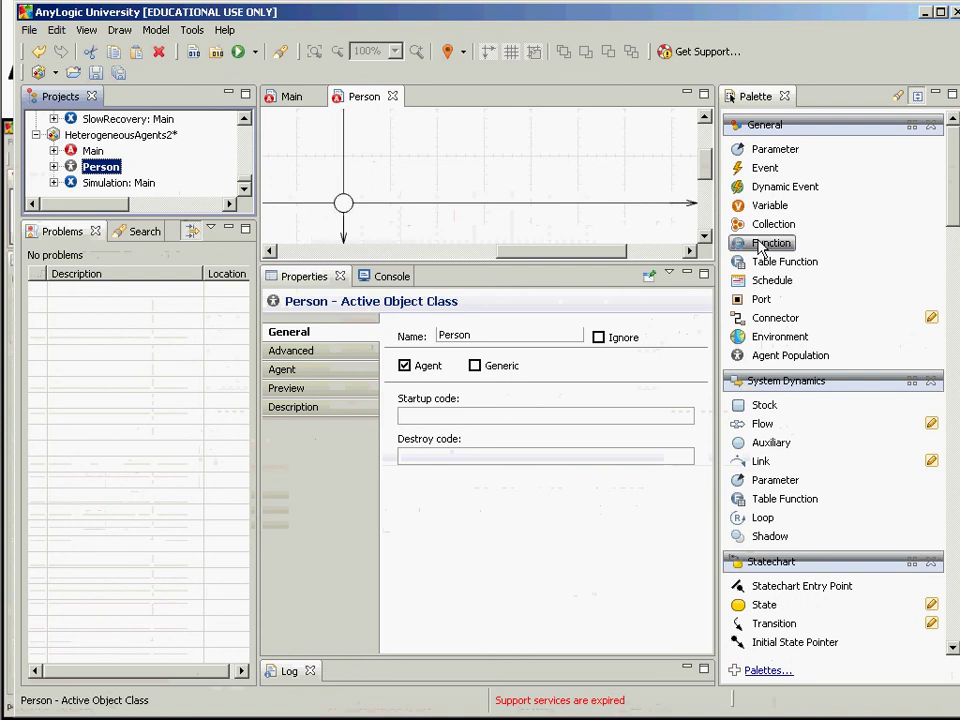
- Add two parameters to the Person canvas, one below the other, just under the horizontal axis
left_click(709, 237)
left_click(709, 237)
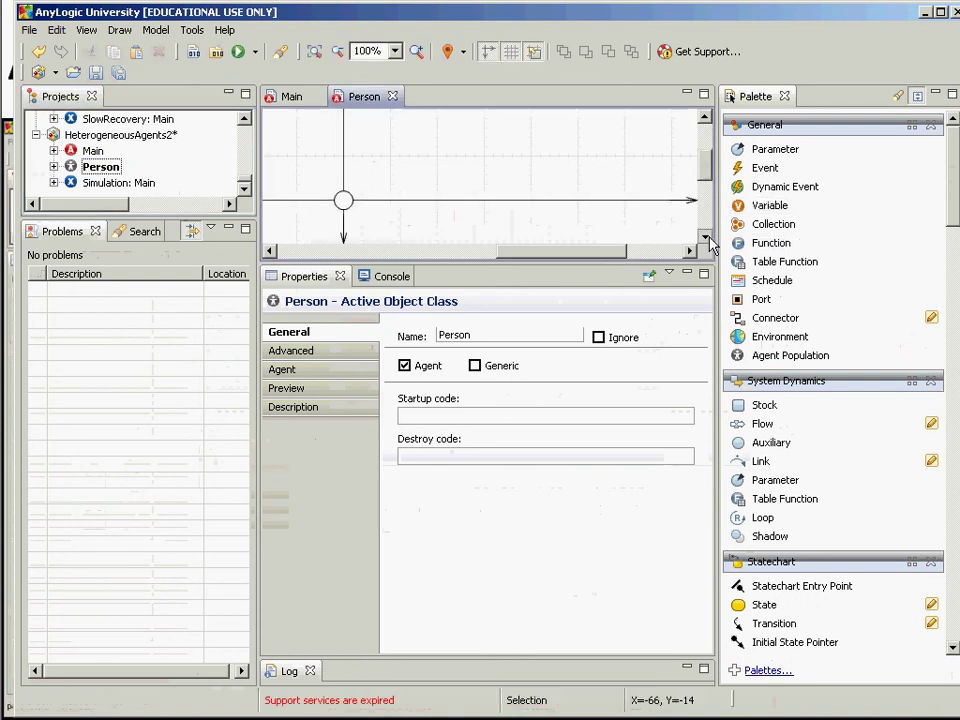
left_click(709, 237)
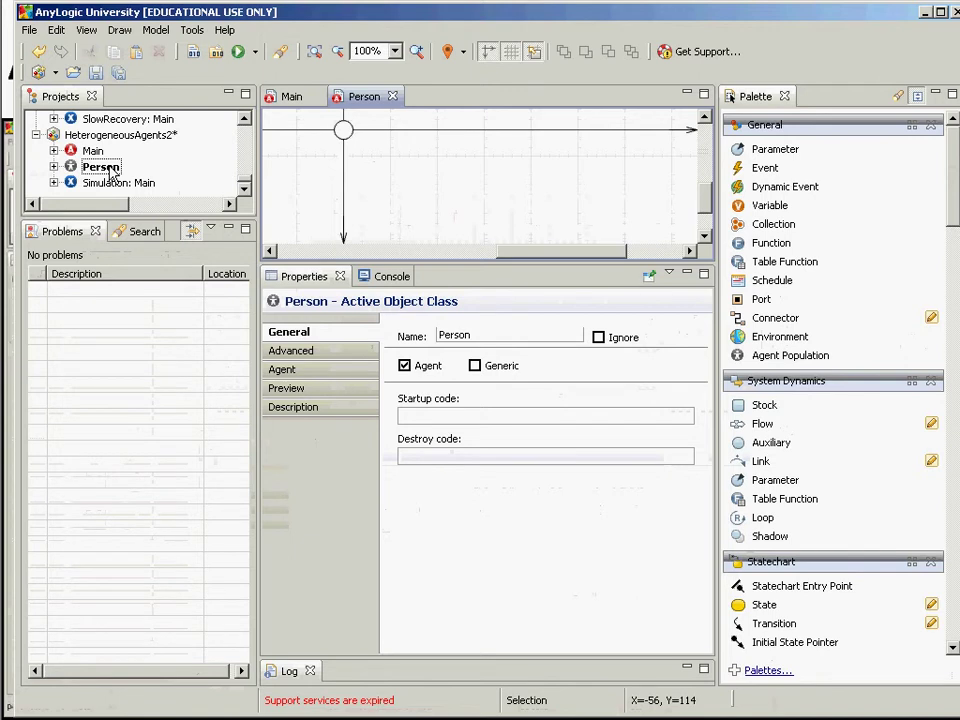
left_click(101, 170)
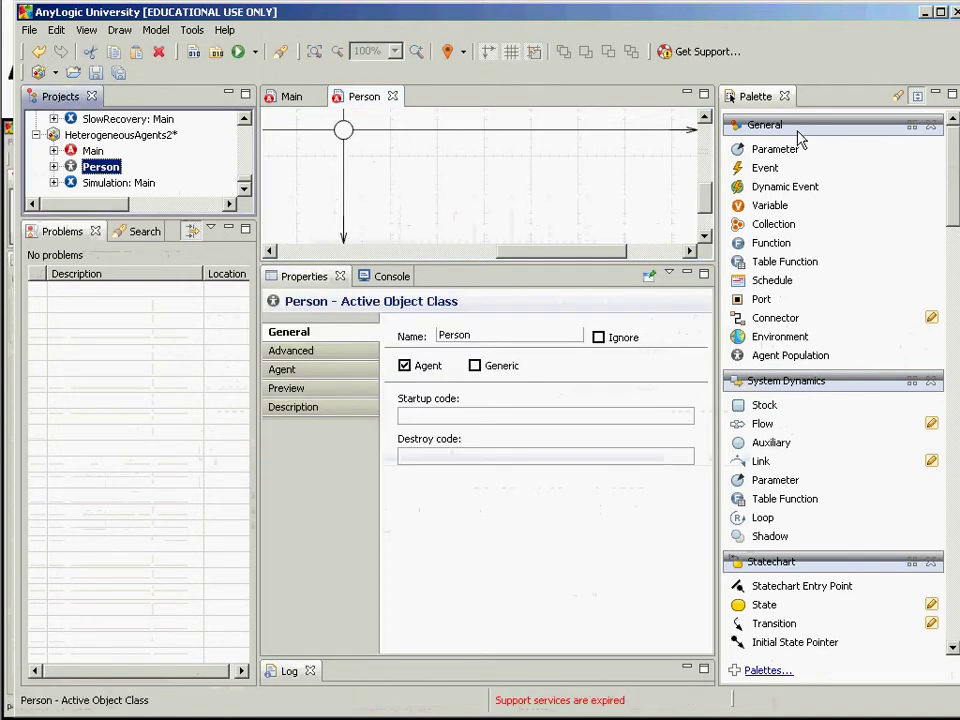
left_click_drag(775, 149, 411, 161)
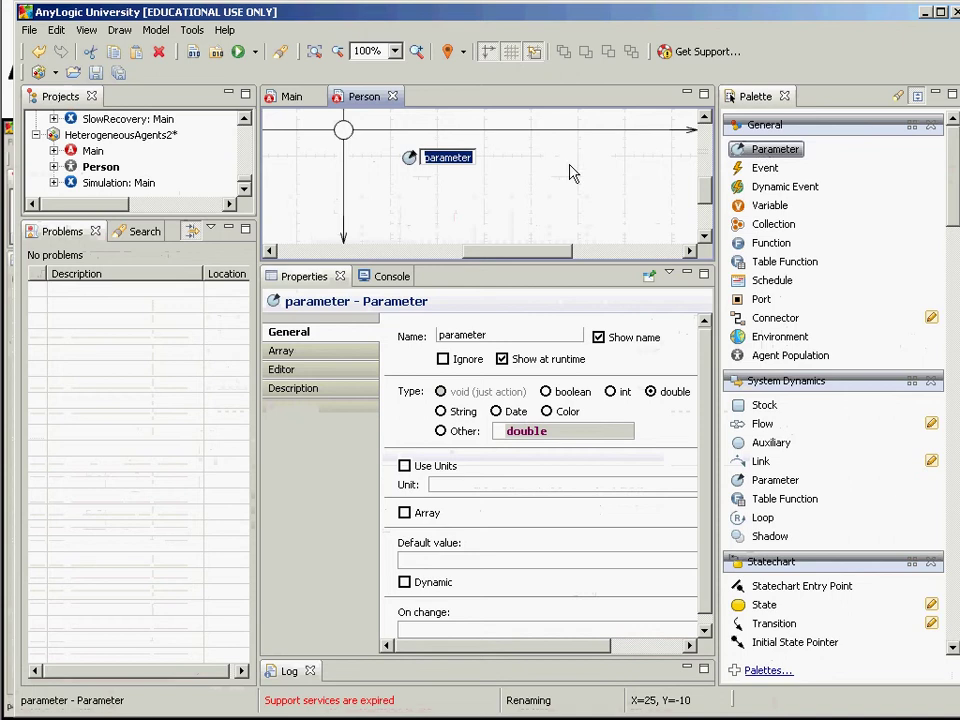
left_click_drag(569, 165, 410, 187)
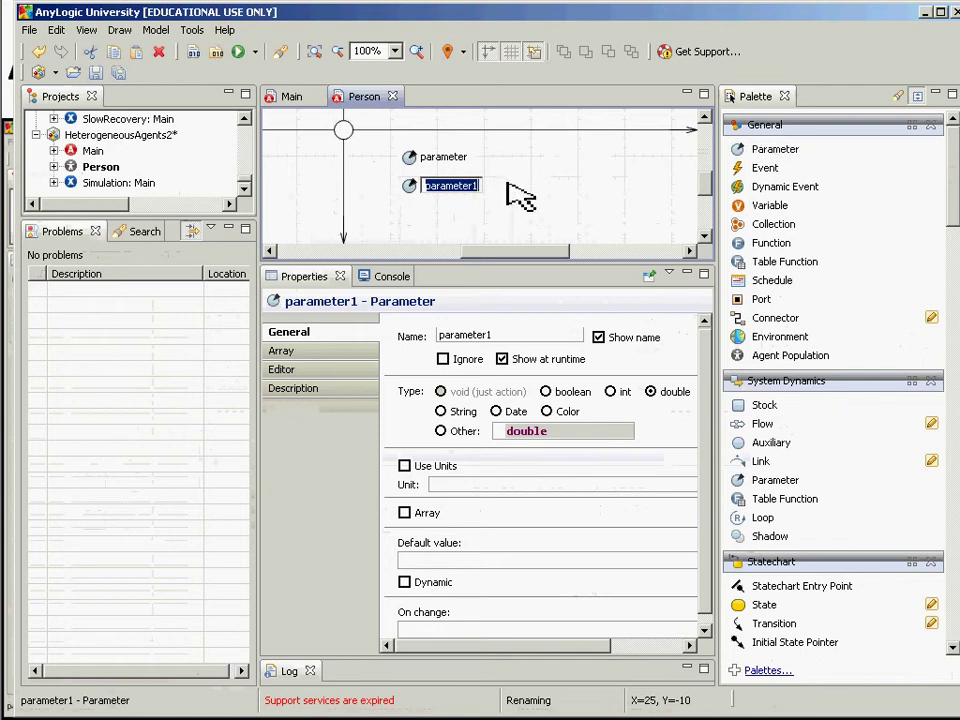
- Check the next slide in PowerPoint, return to AnyLogic and rename the upper parameter to income
key("alt+Tab")
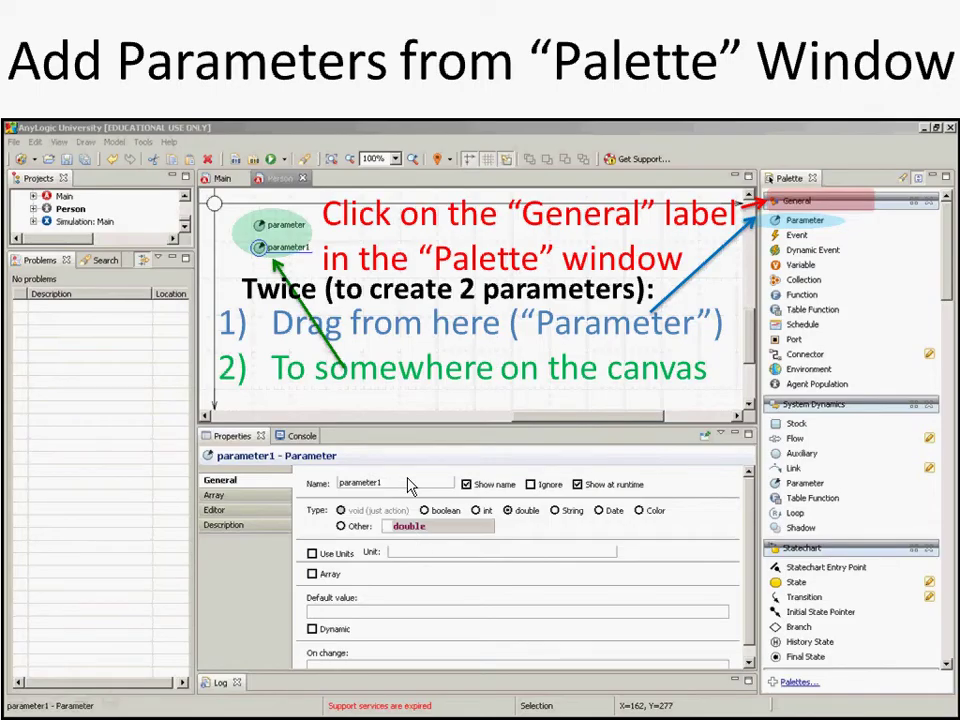
key("Right")
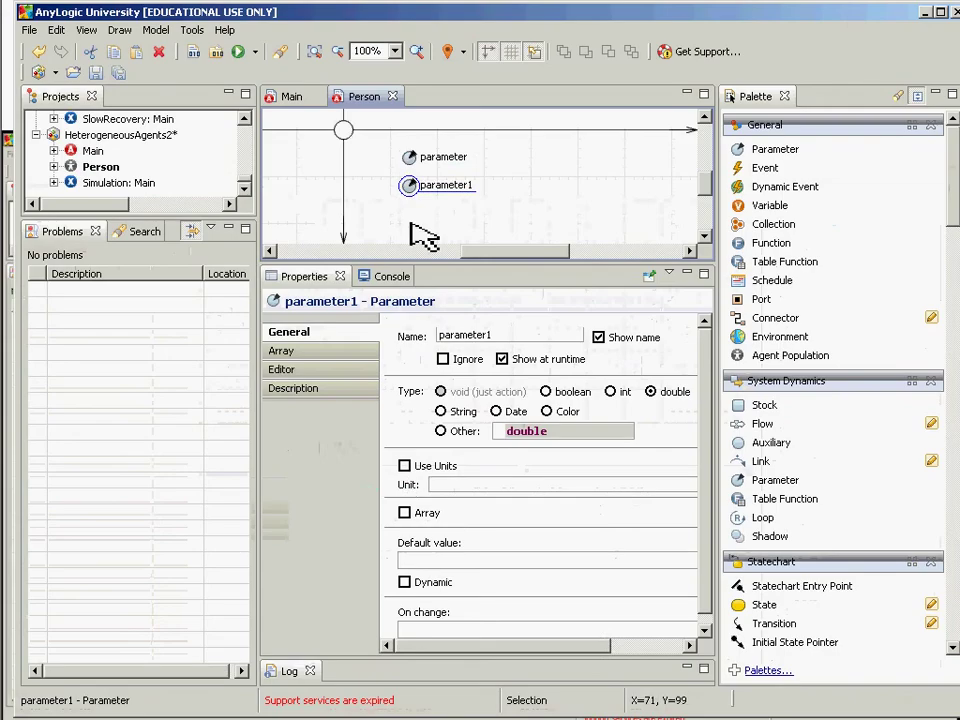
left_click(410, 158)
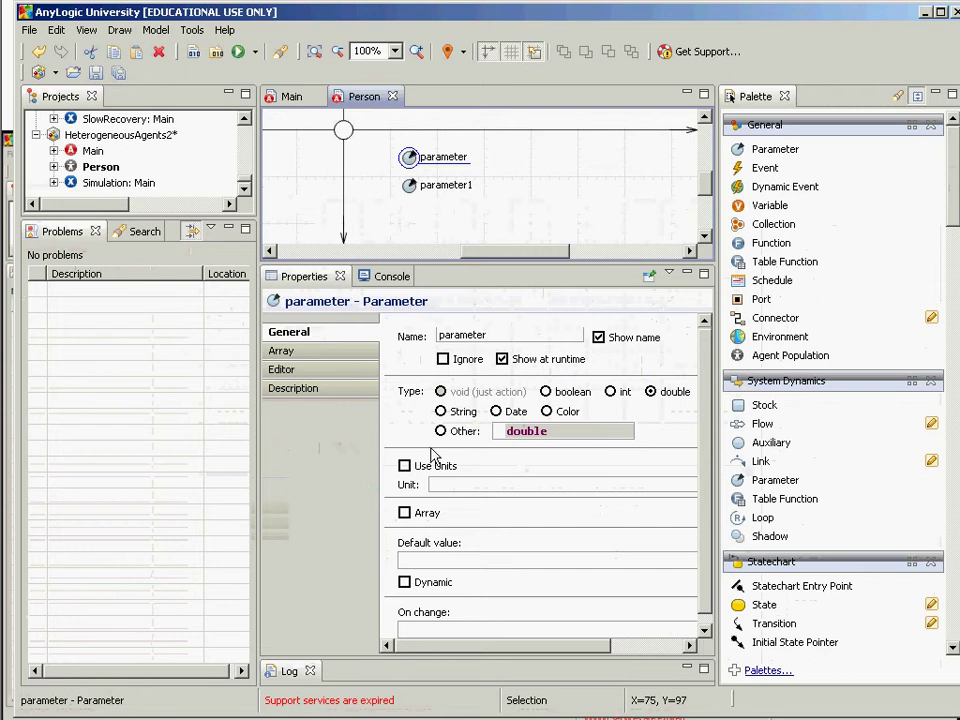
double_click(473, 334)
type("income")
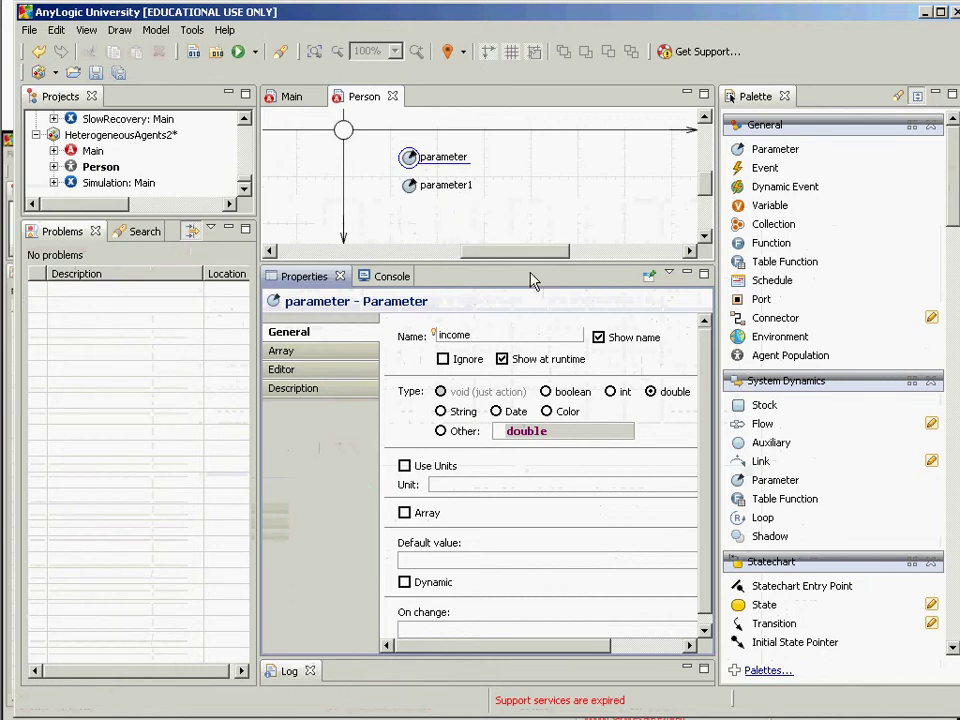
left_click(513, 488)
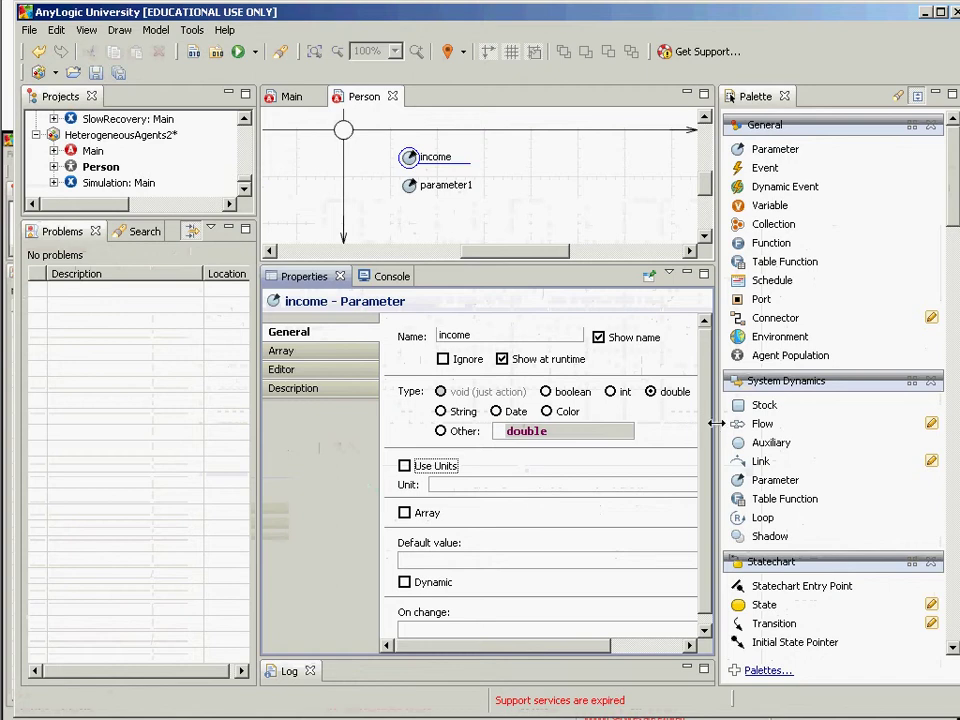
- Widen the properties area and check the name and type of the income parameter
left_click_drag(716, 423, 797, 423)
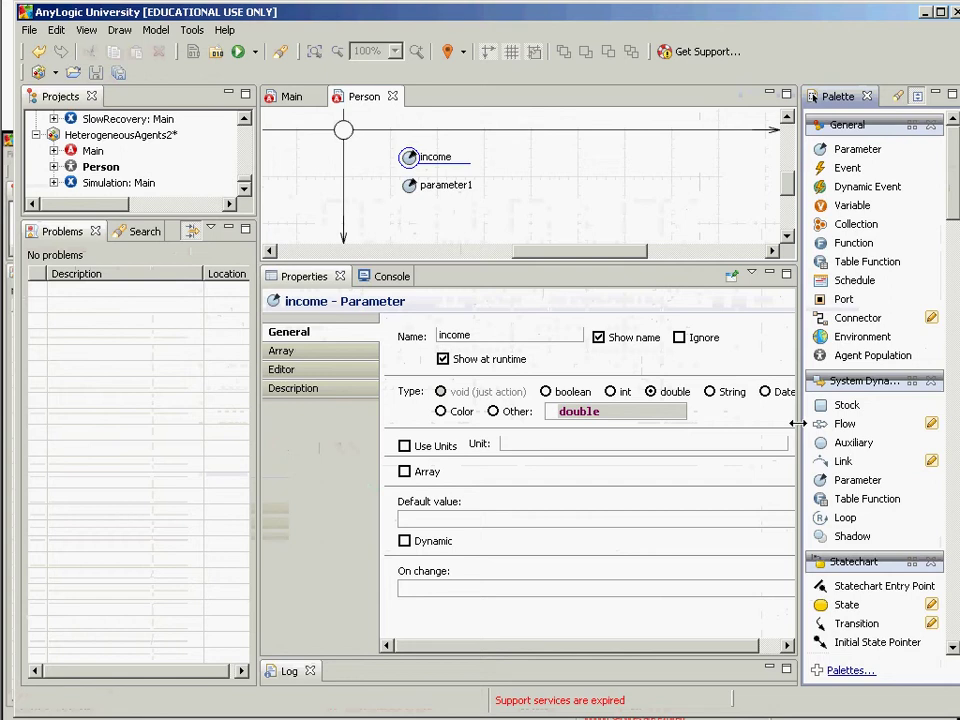
left_click(408, 157)
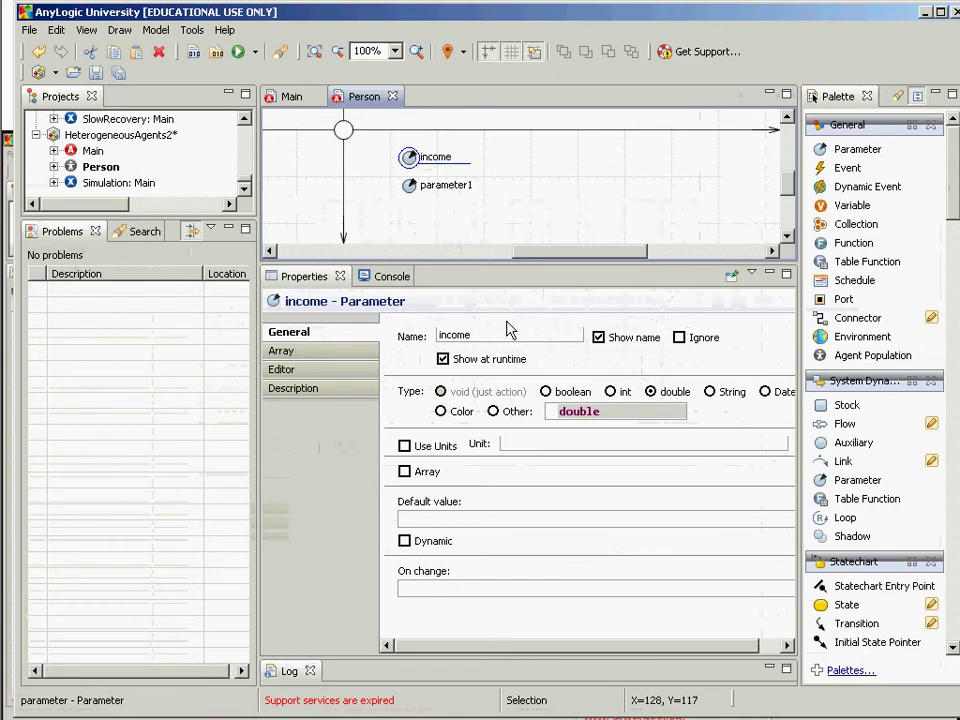
left_click(477, 335)
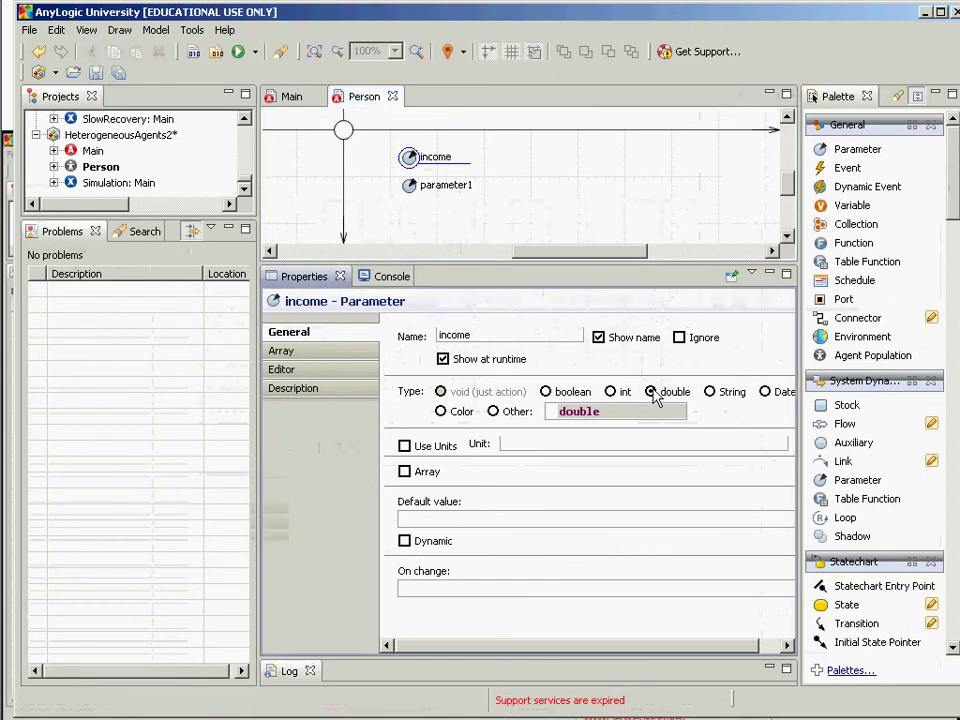
- Rename the lower parameter to sex and set its type to int
left_click(410, 190)
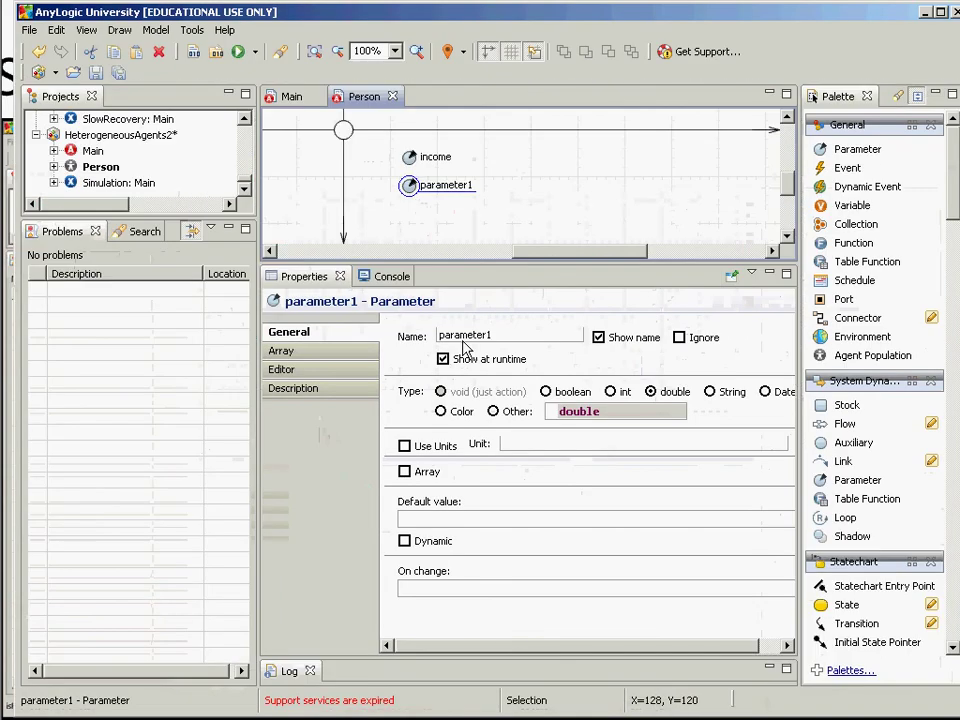
double_click(465, 336)
type("sex")
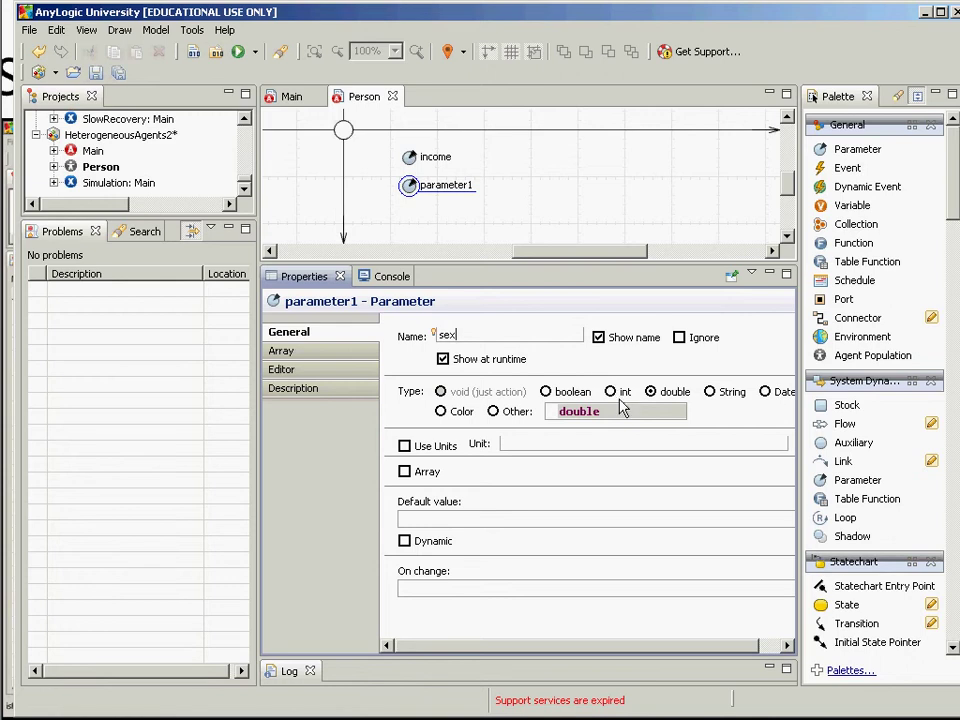
key("Return")
left_click(611, 392)
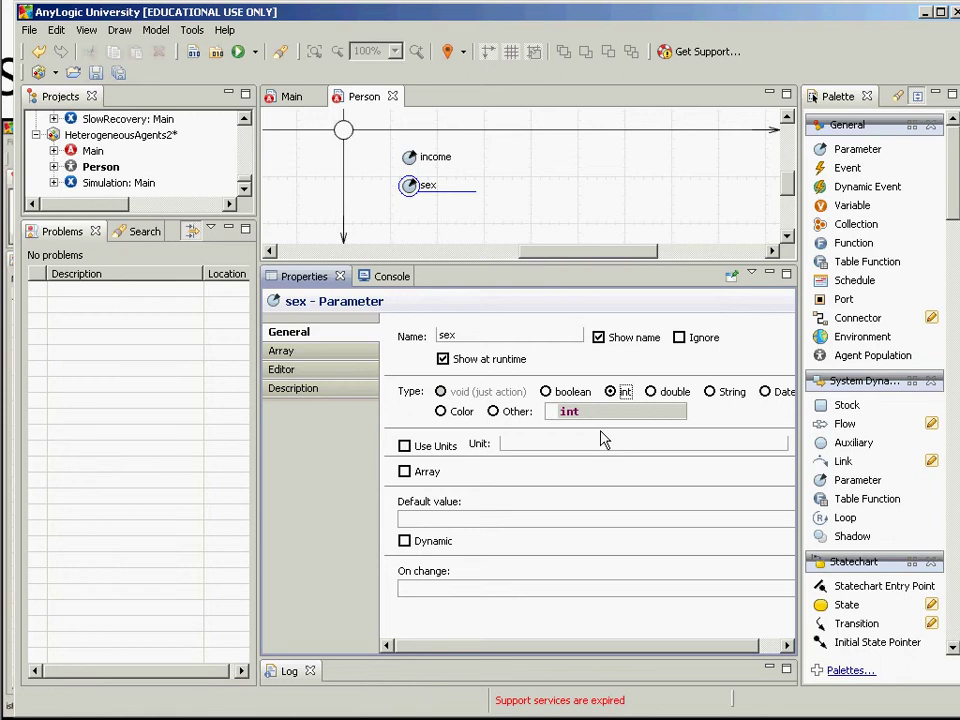
left_click(530, 336)
- Check the next slide, return to AnyLogic, open the Main canvas of HeterogeneousAgents2 and select the population object
key("alt+Tab")
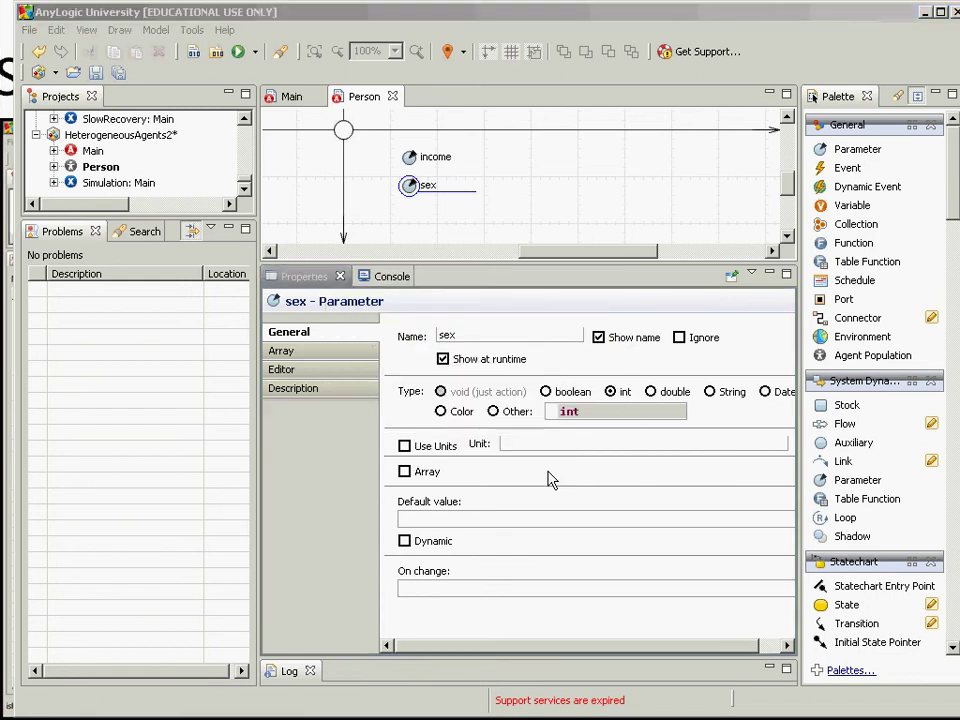
key("alt+Tab")
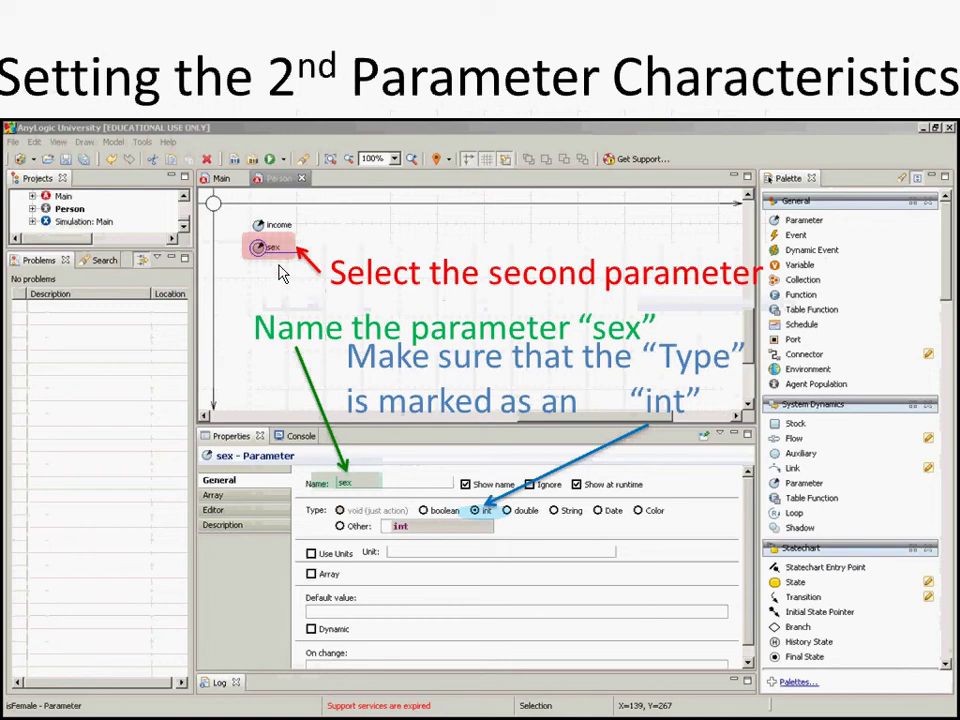
left_click(445, 340)
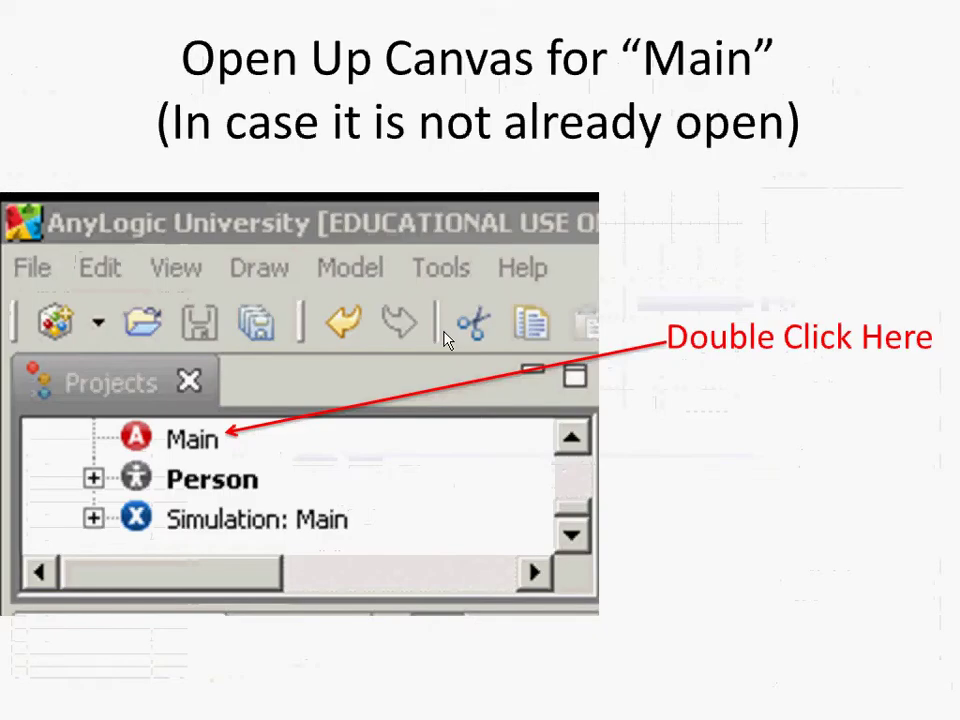
key("alt+Tab")
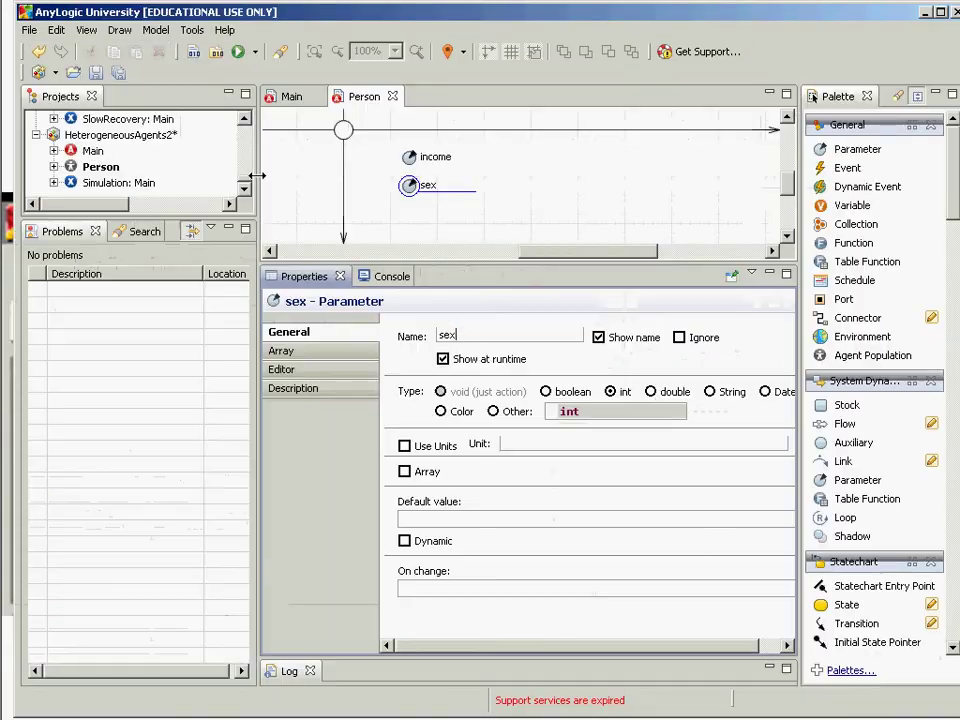
double_click(92, 150)
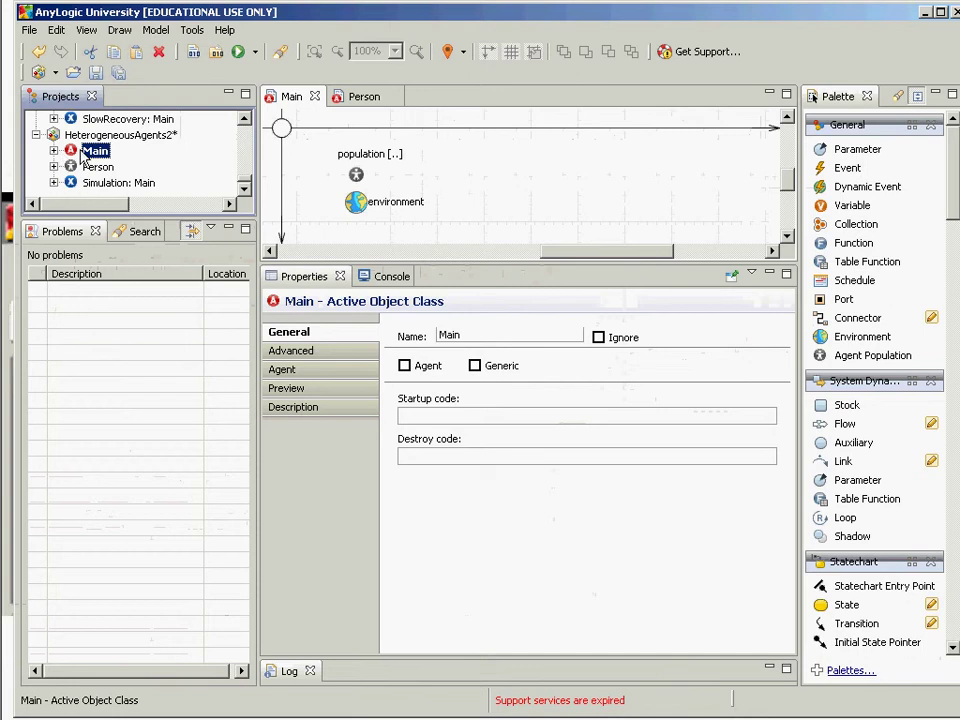
left_click(362, 180)
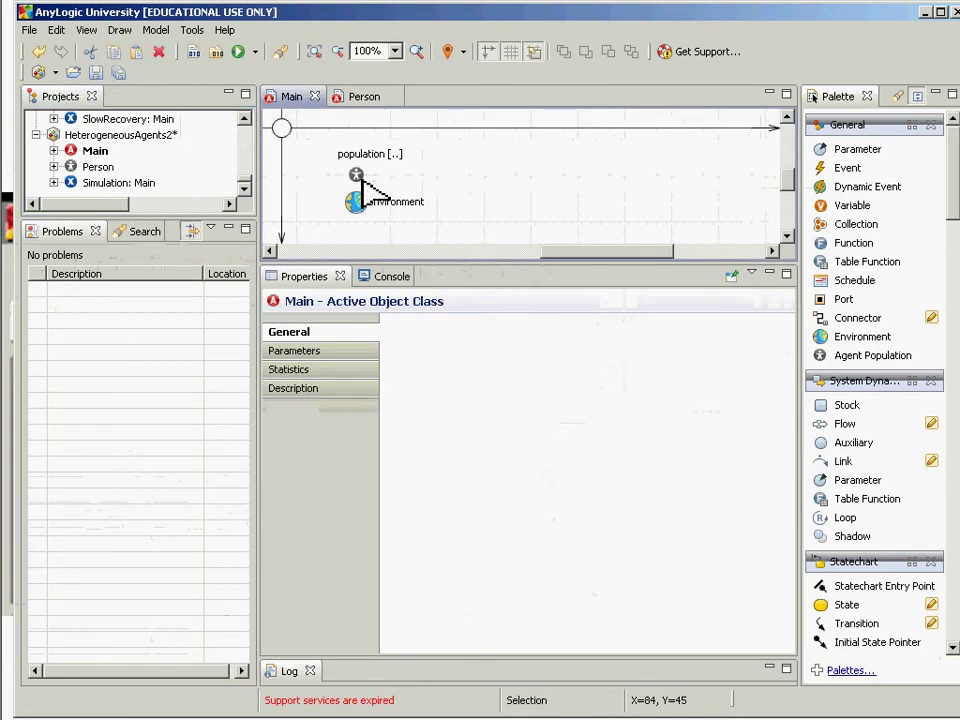
left_click(362, 180)
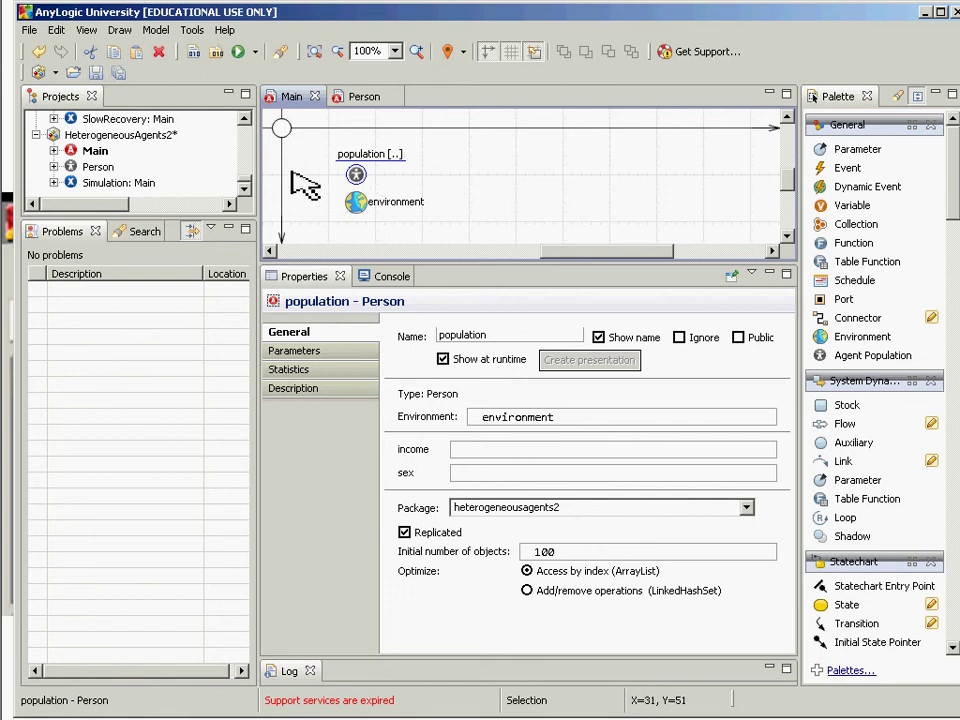
- Reselect the population object and examine its income and sex entries in the general and parameter properties
left_click(320, 130)
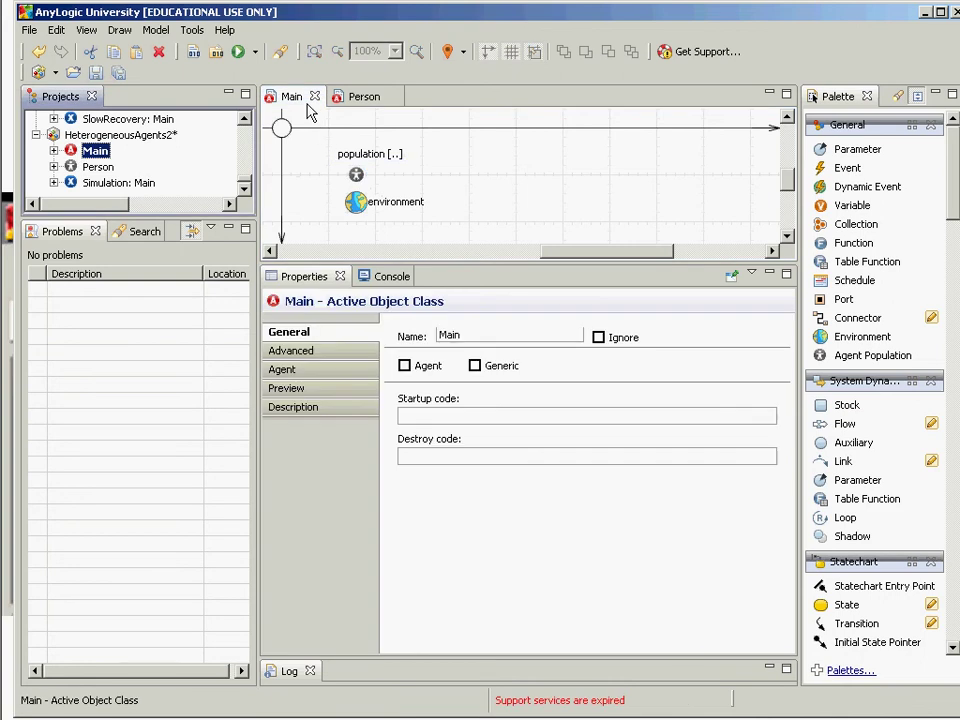
left_click(356, 177)
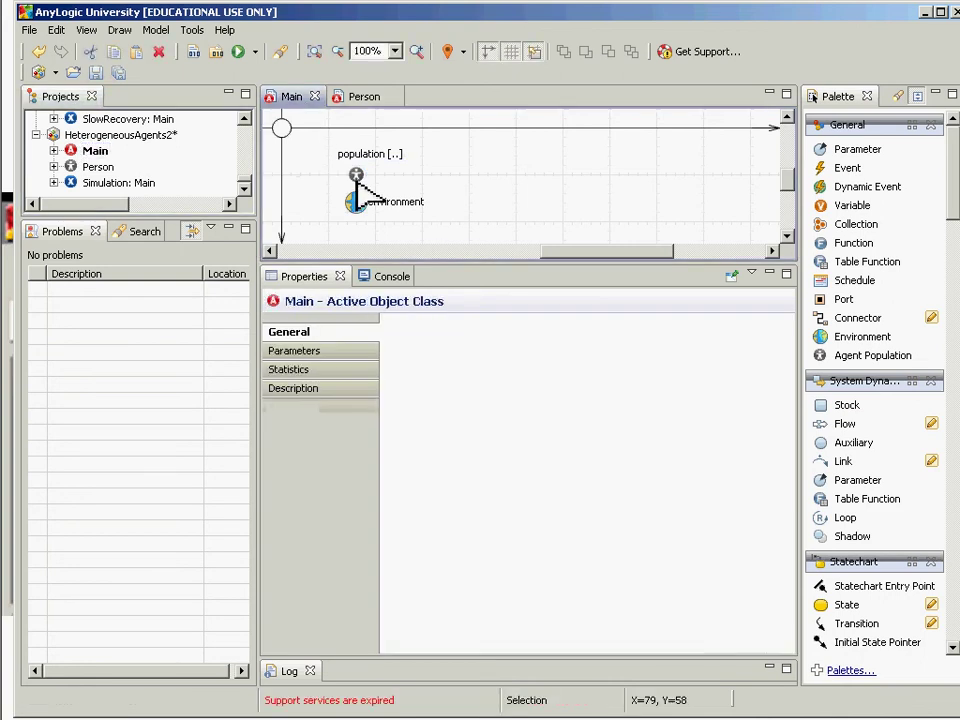
left_click(480, 450)
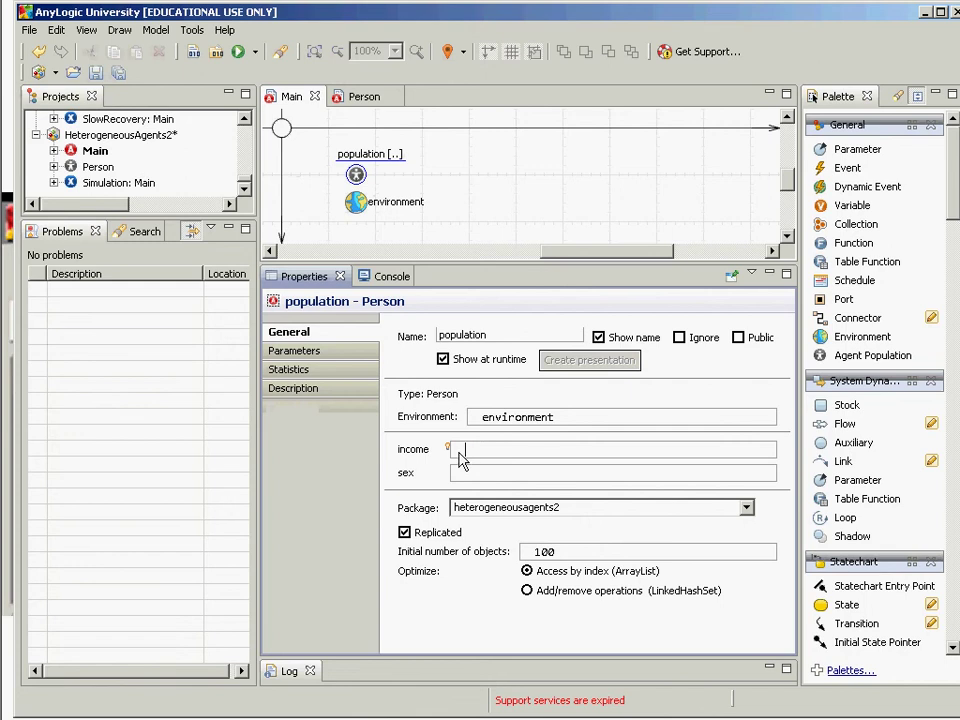
left_click(311, 358)
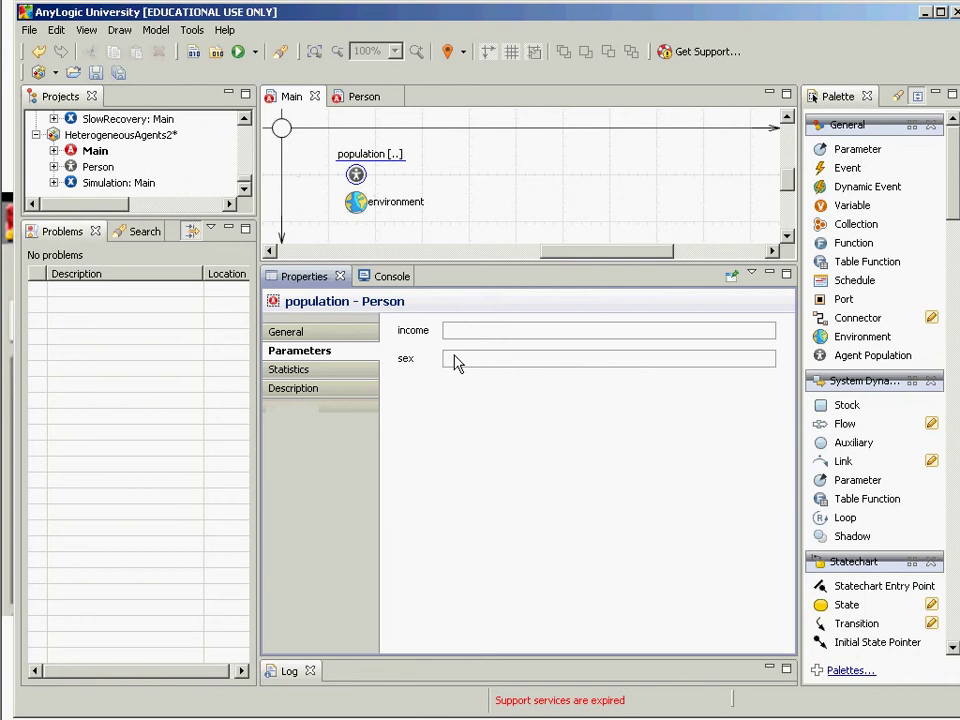
left_click(336, 332)
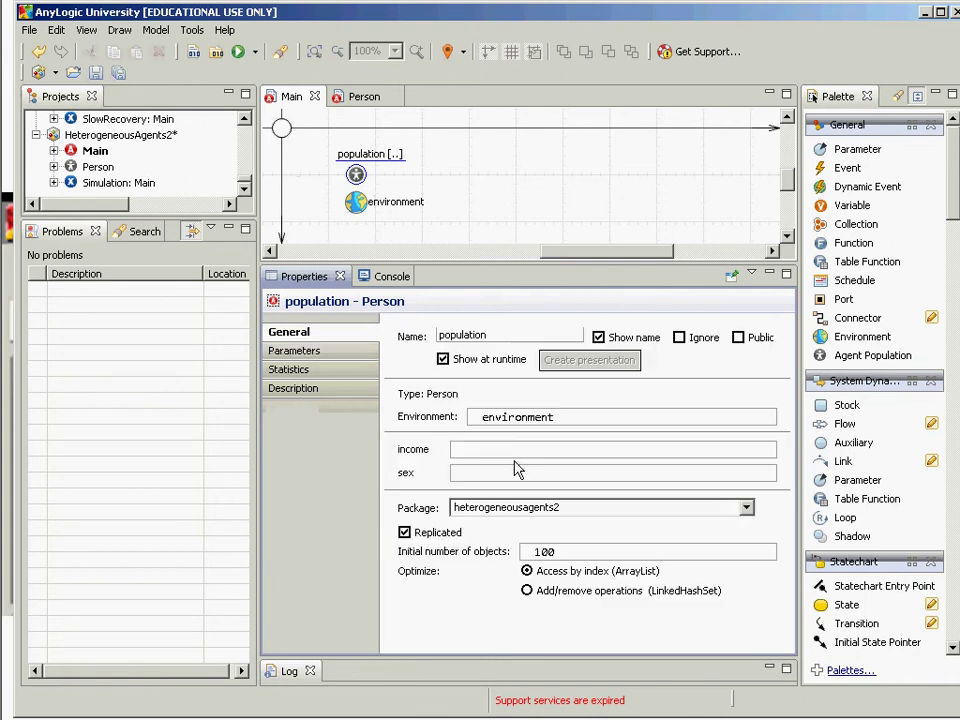
- Read the PowerPoint slides for the formulas that determine the population's income and sex, and return to AnyLogic
left_click(500, 449)
key("alt+Tab")
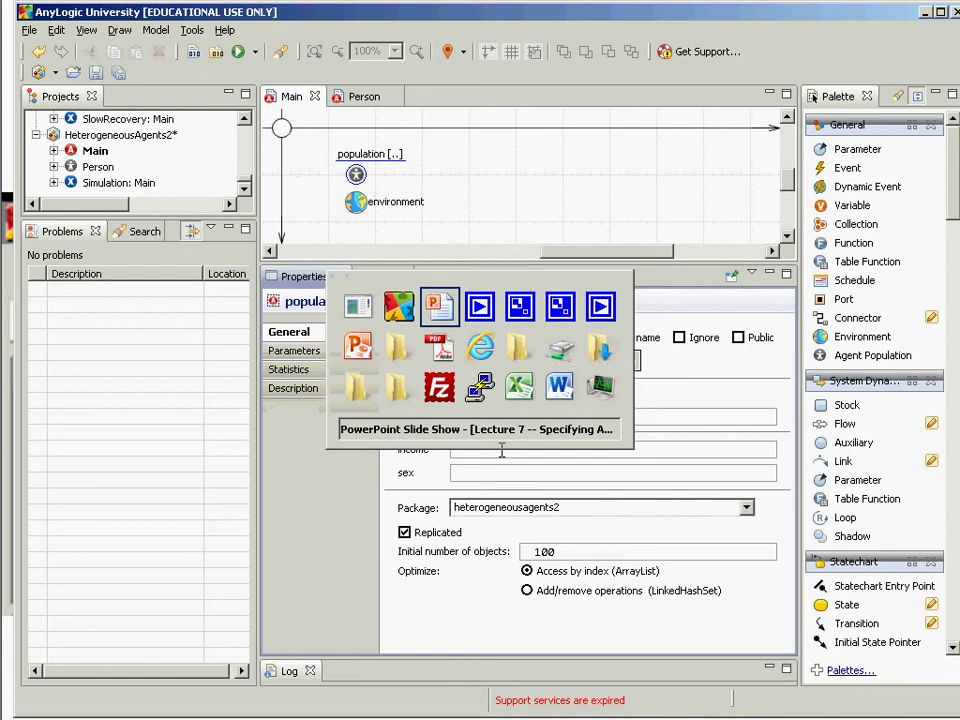
key("Right")
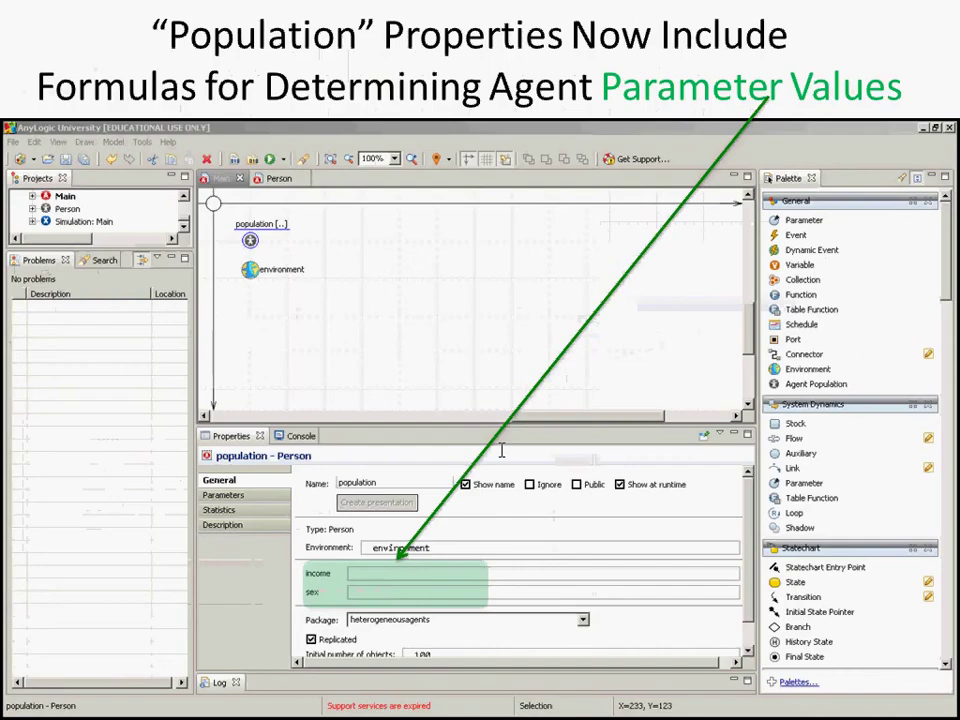
key("Right")
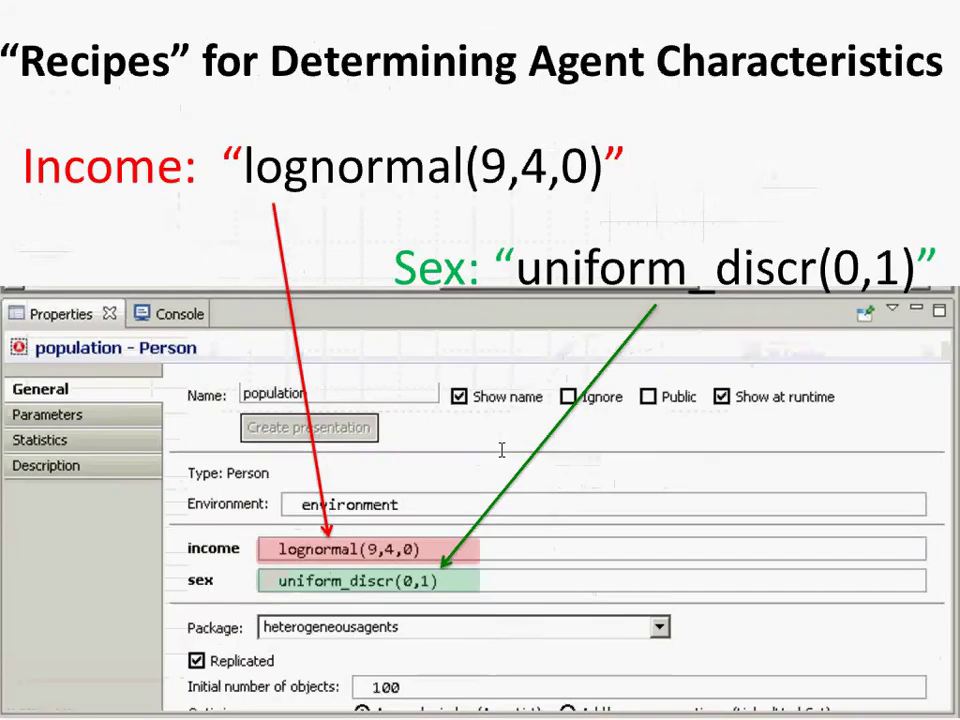
key("Left")
key("Right")
key("alt+Tab")
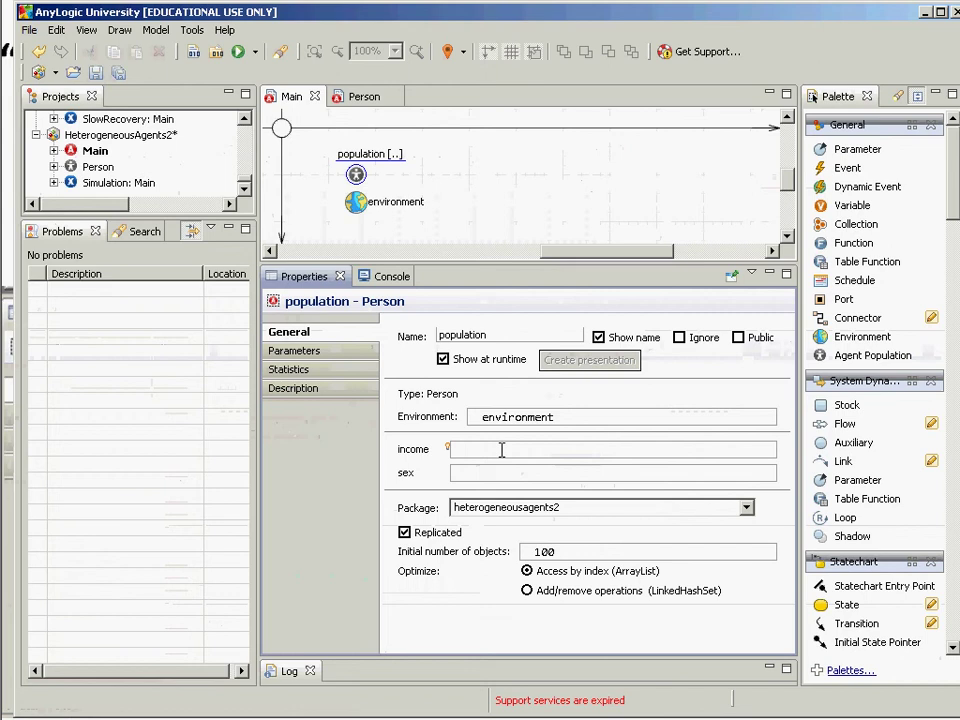
left_click(502, 450)
left_click(502, 450)
key("alt+Tab")
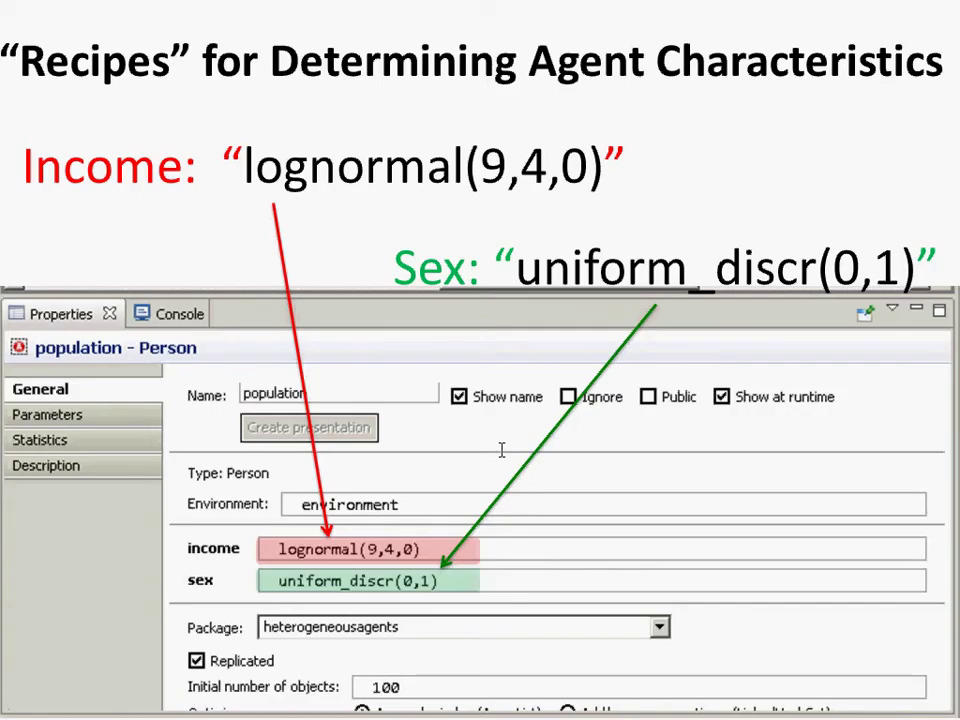
key("alt+Tab")
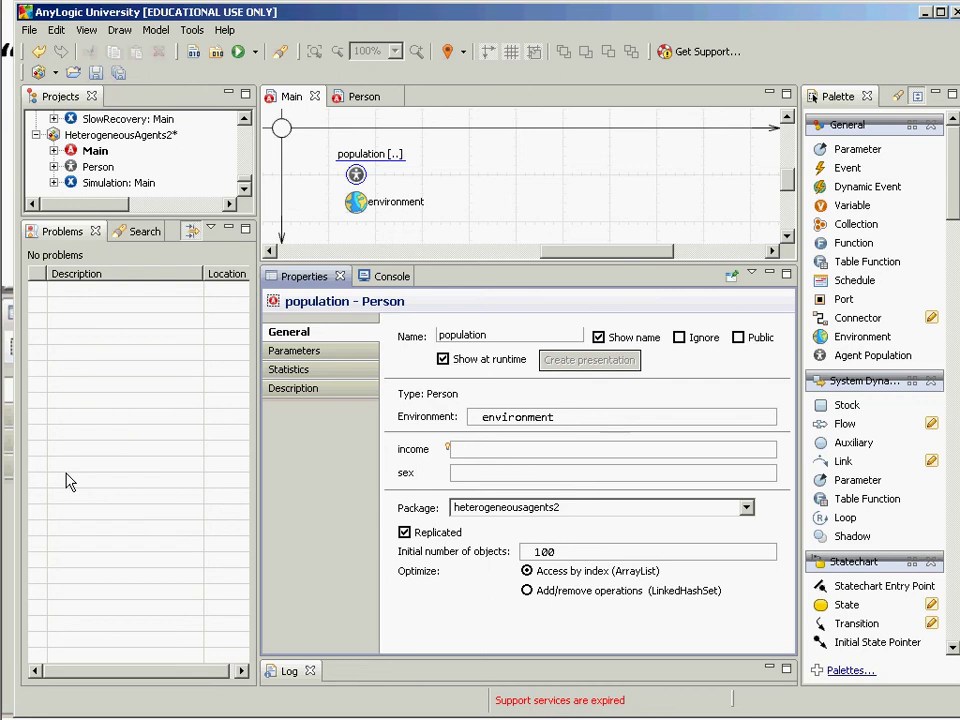
- Select the population object on the Main canvas to edit its income value
mouse_move(2, 518)
left_click(361, 178)
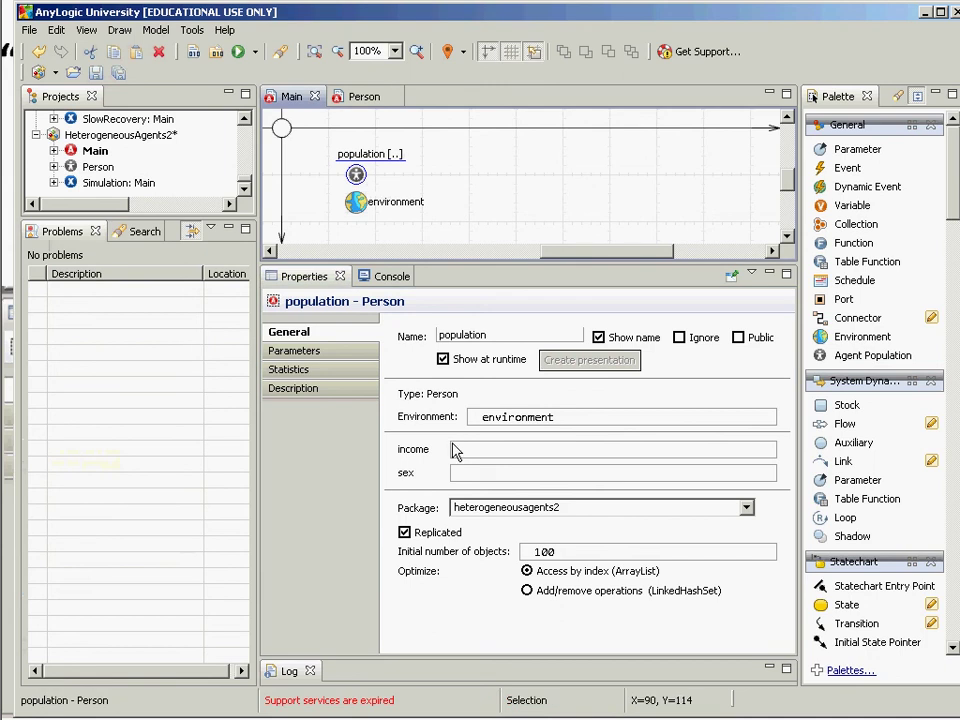